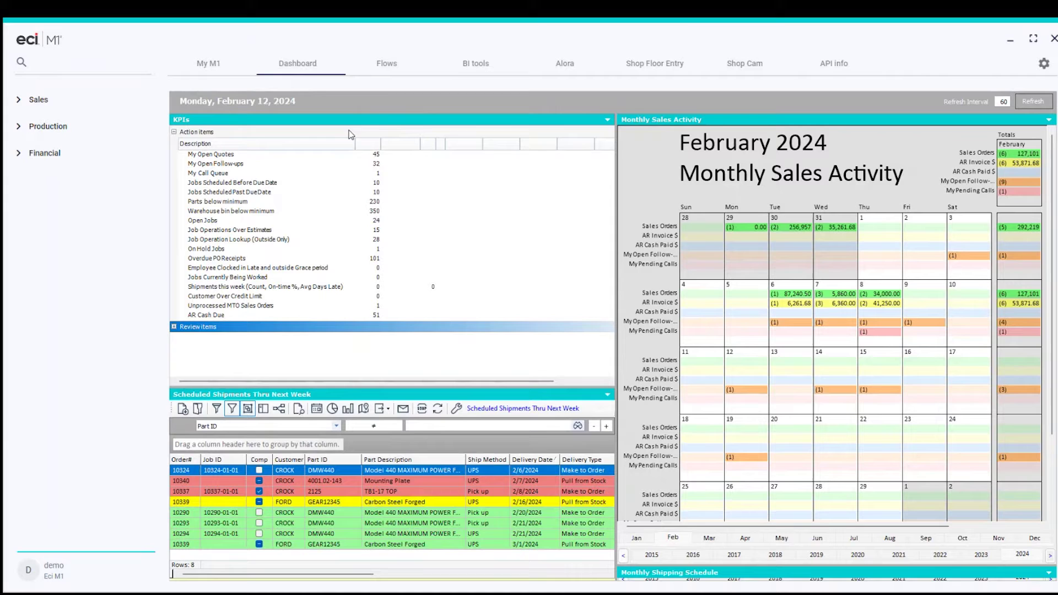
Go to the My M1 tab to show Favorites, Recent Activities and Top Activities
click(204, 64)
click(206, 66)
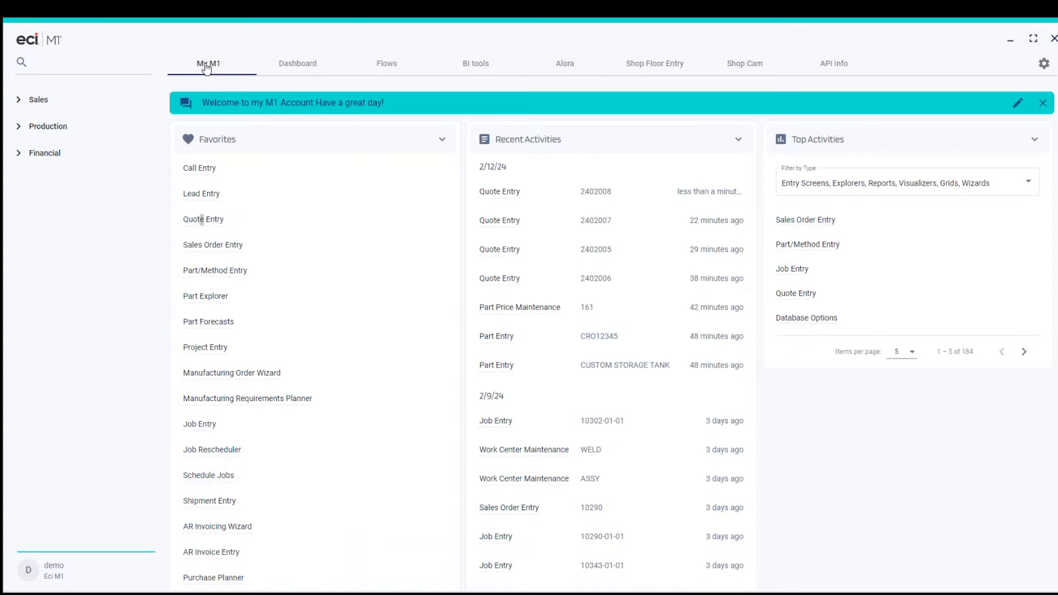
Create quote 2402008 in Quote Entry with customer PATRIOT (Patriot Forge)
click(190, 219)
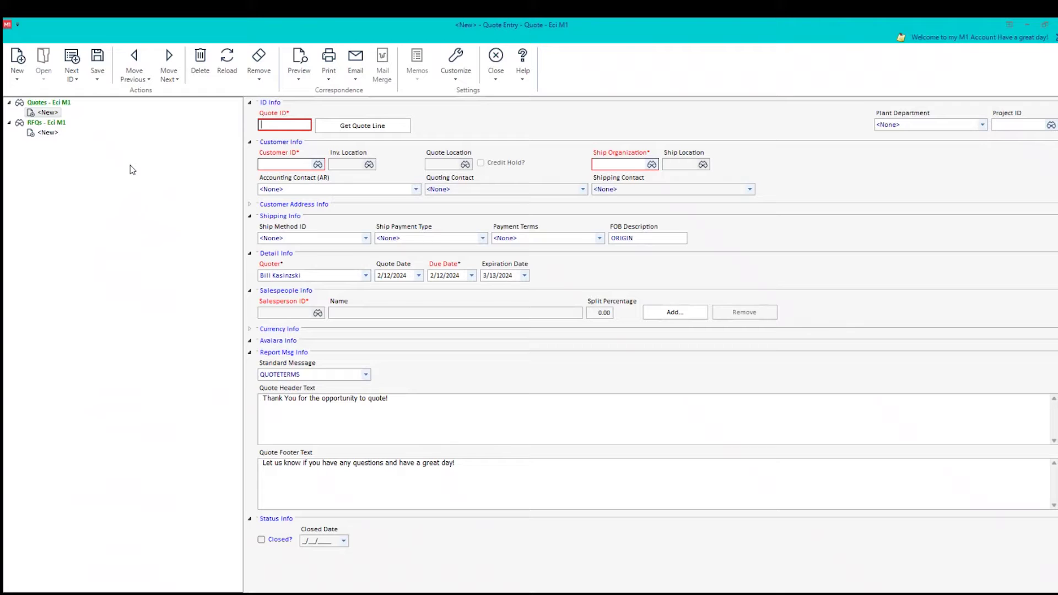
click(72, 62)
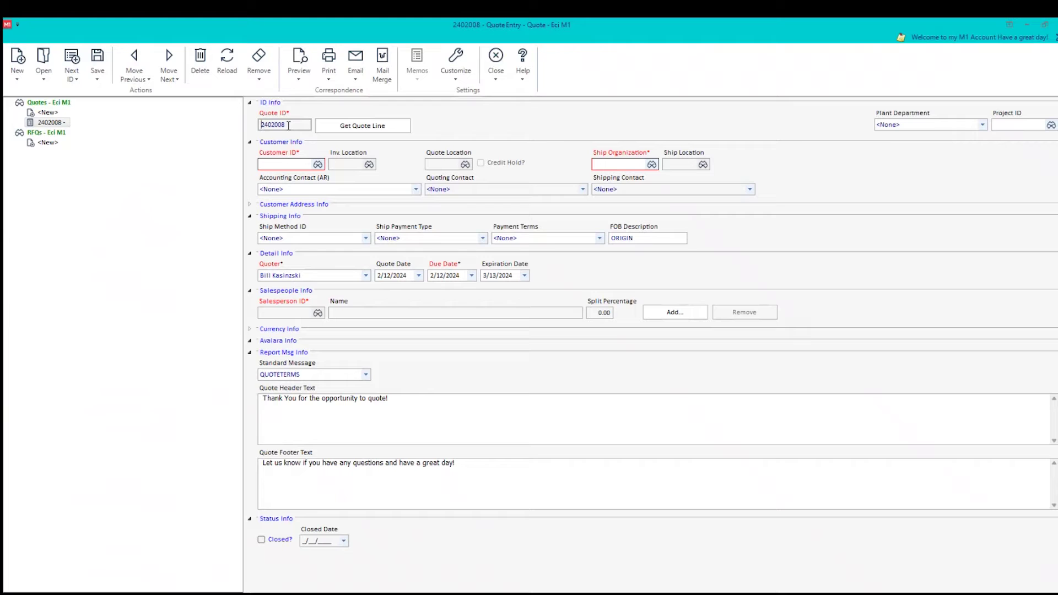
click(269, 164)
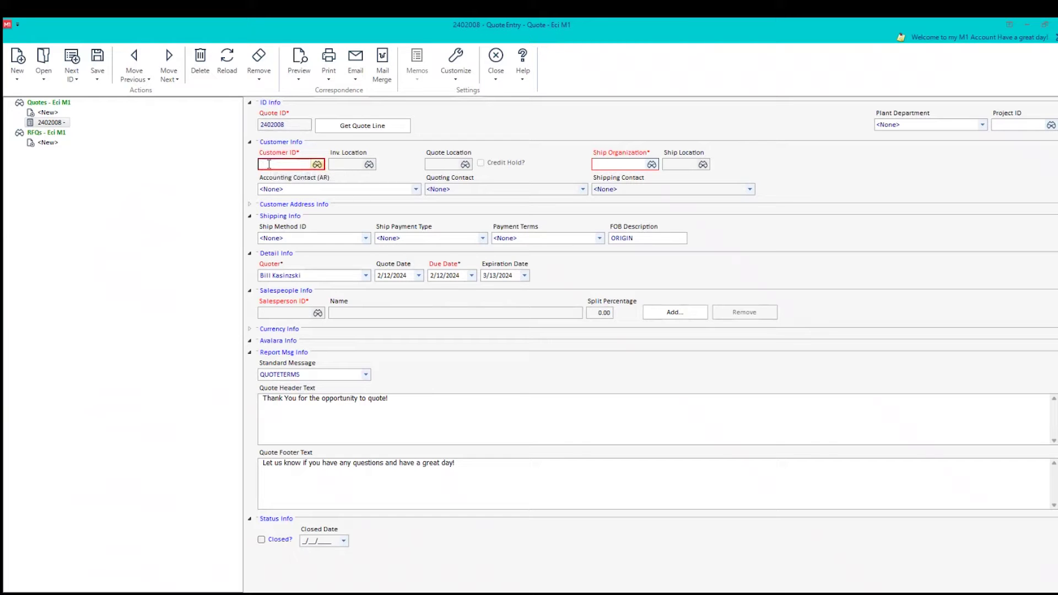
text(PAT)
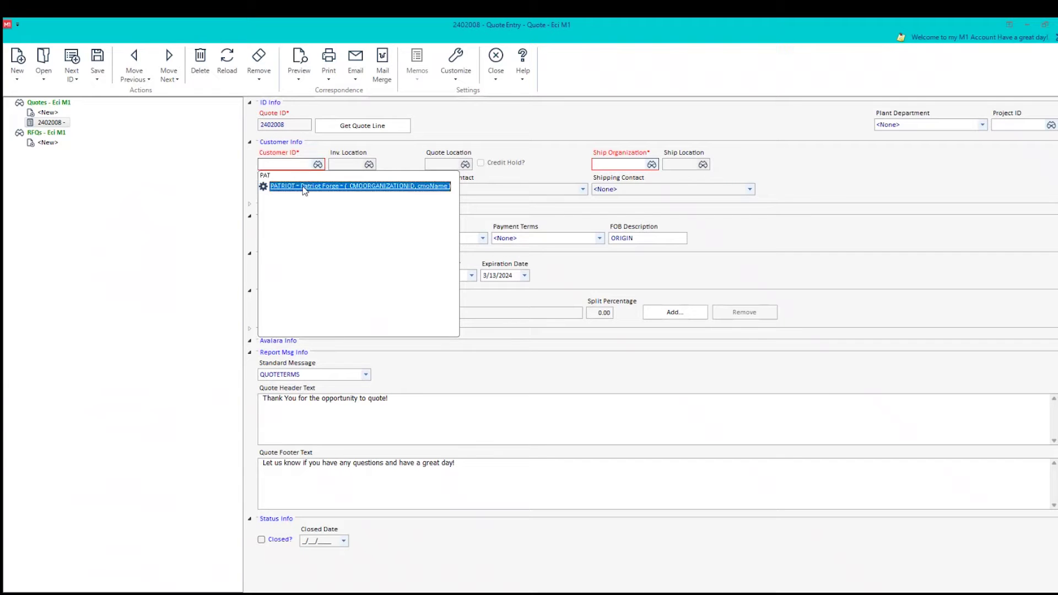
click(303, 186)
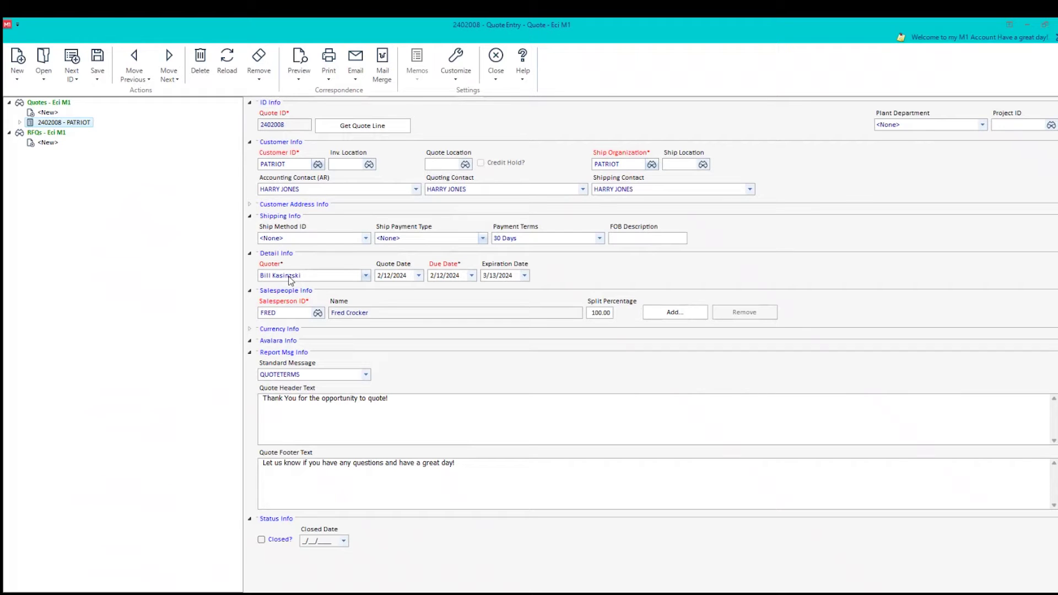
click(286, 313)
Expand 2402008 - PATRIOT in the left tree to show its quote lines and follow-ups
click(19, 123)
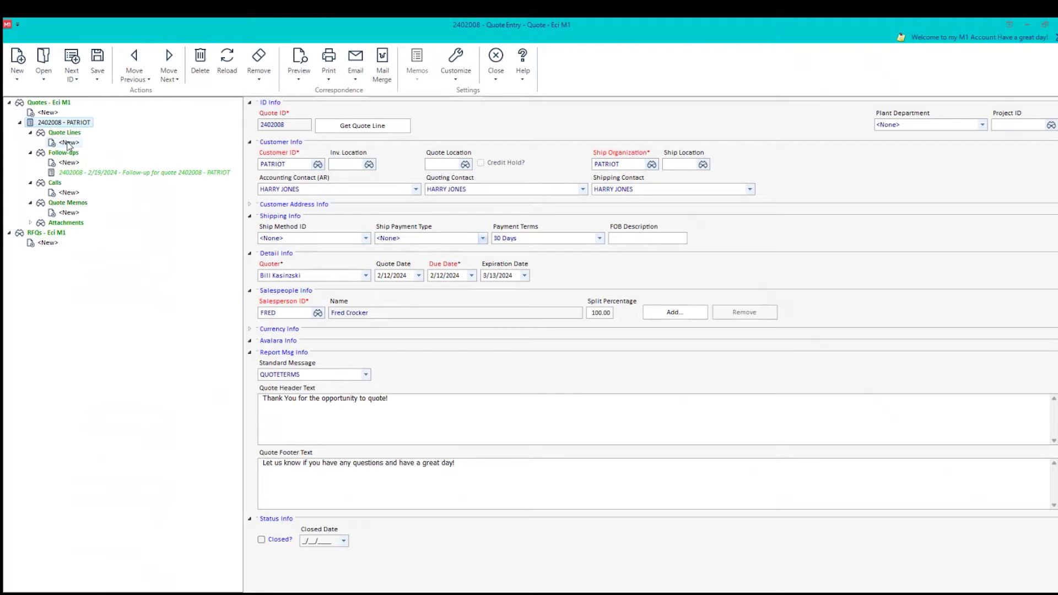
Add quote line 1 with part CRO12345, found by searching 'CRO'
click(68, 144)
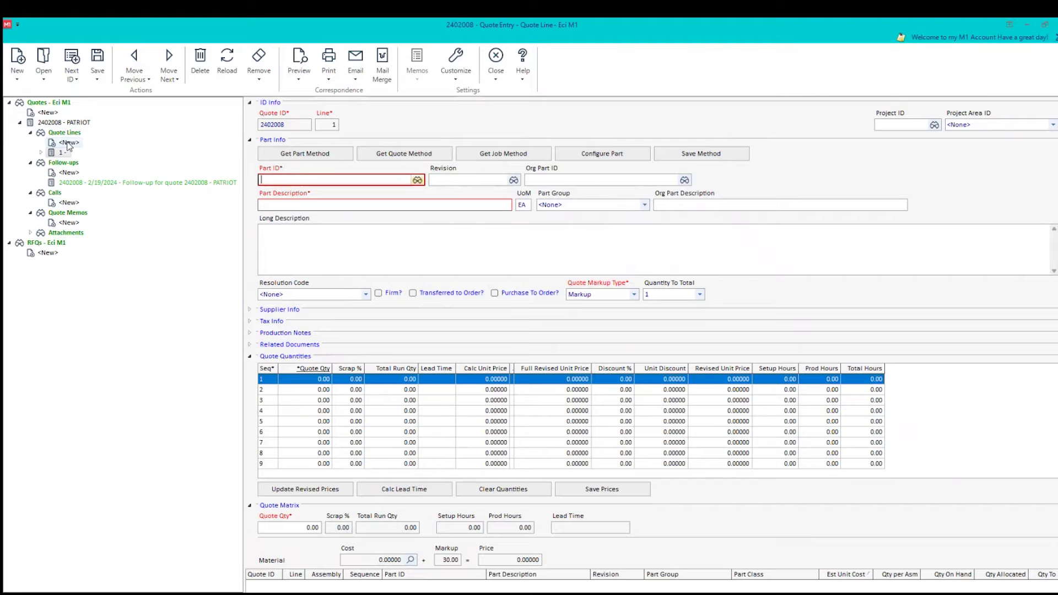
click(270, 181)
text(CRO)
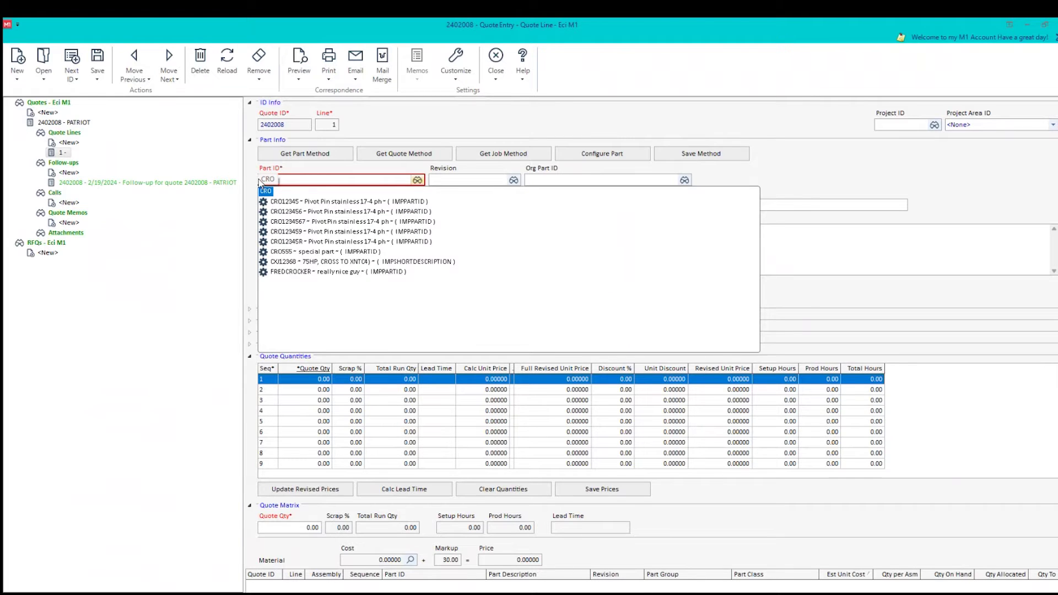
click(330, 202)
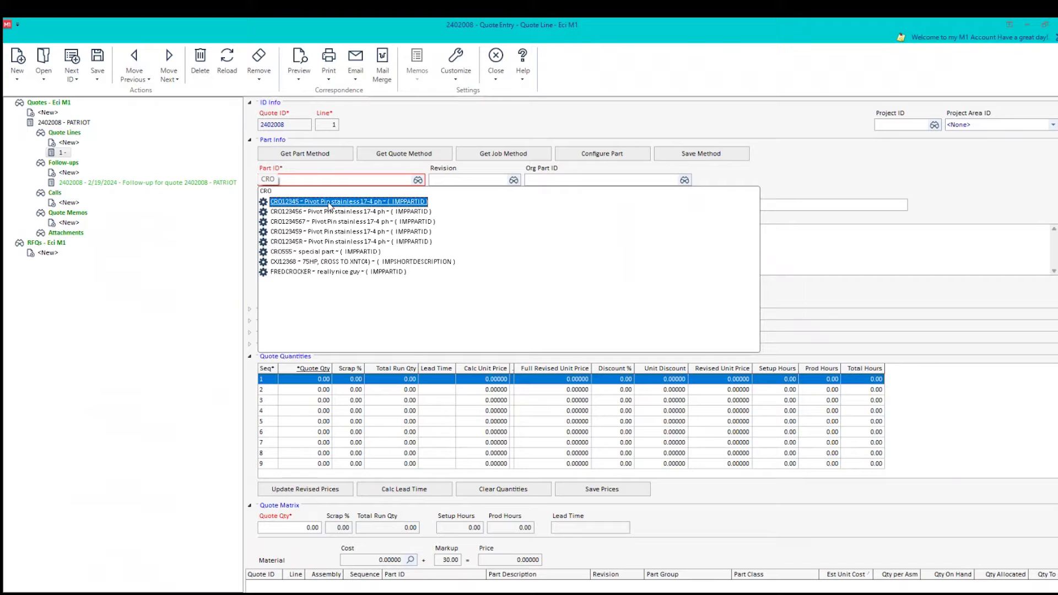
click(330, 201)
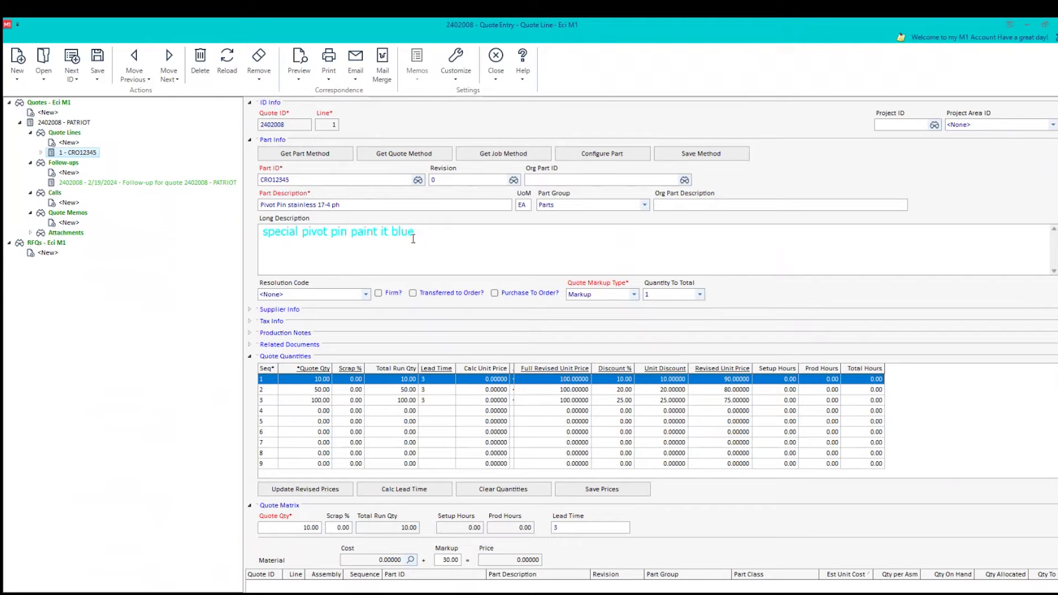
click(323, 380)
click(321, 401)
click(87, 124)
Add quote line 2 with part ID NEW DESIGN PIN and description 'New design'
click(69, 143)
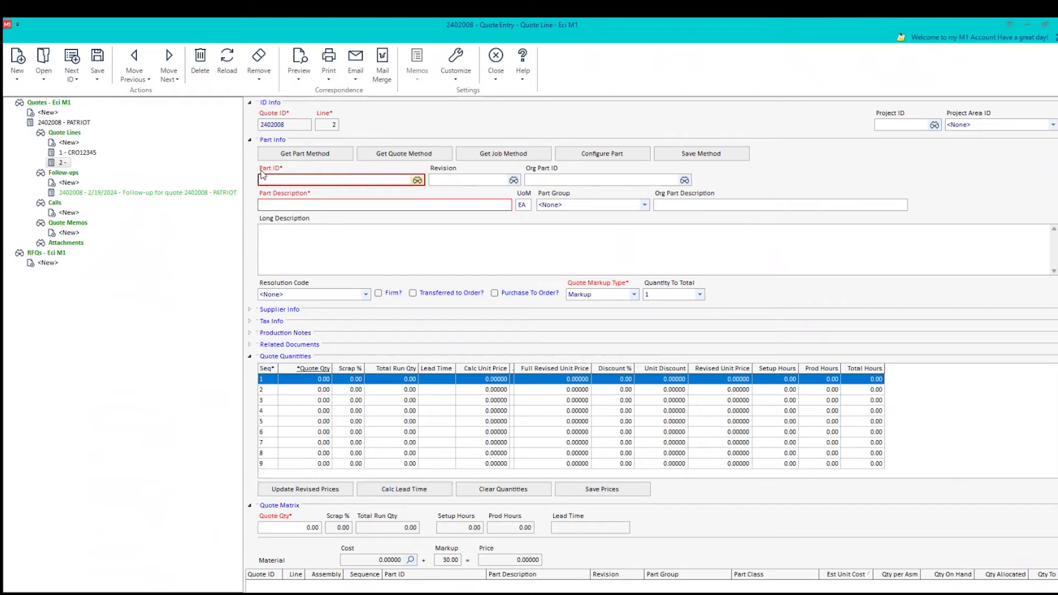
text(NEW DESIGN PIN)
click(283, 202)
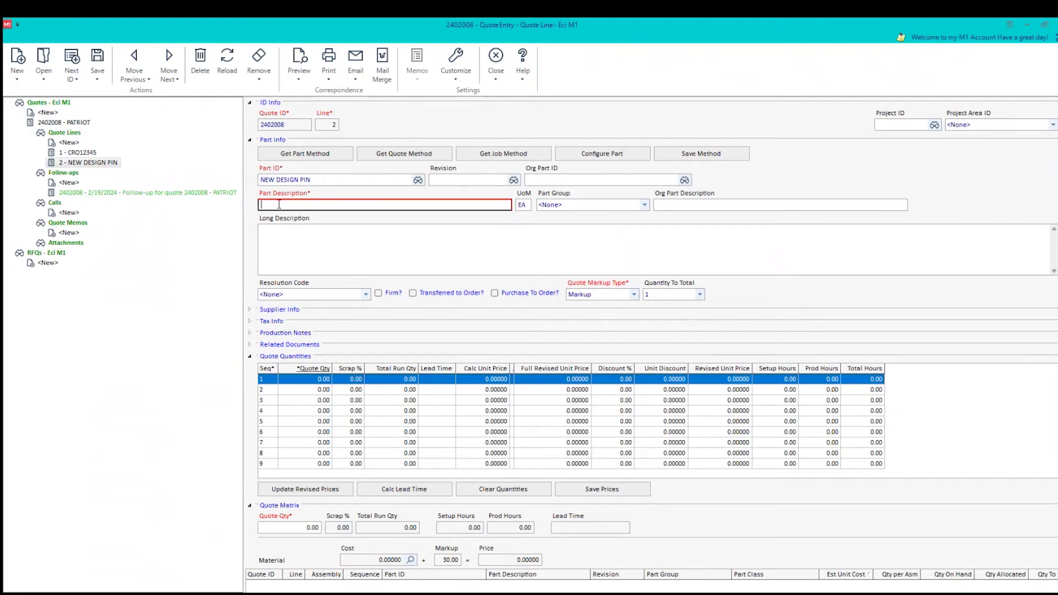
text(New design)
key(Tab)
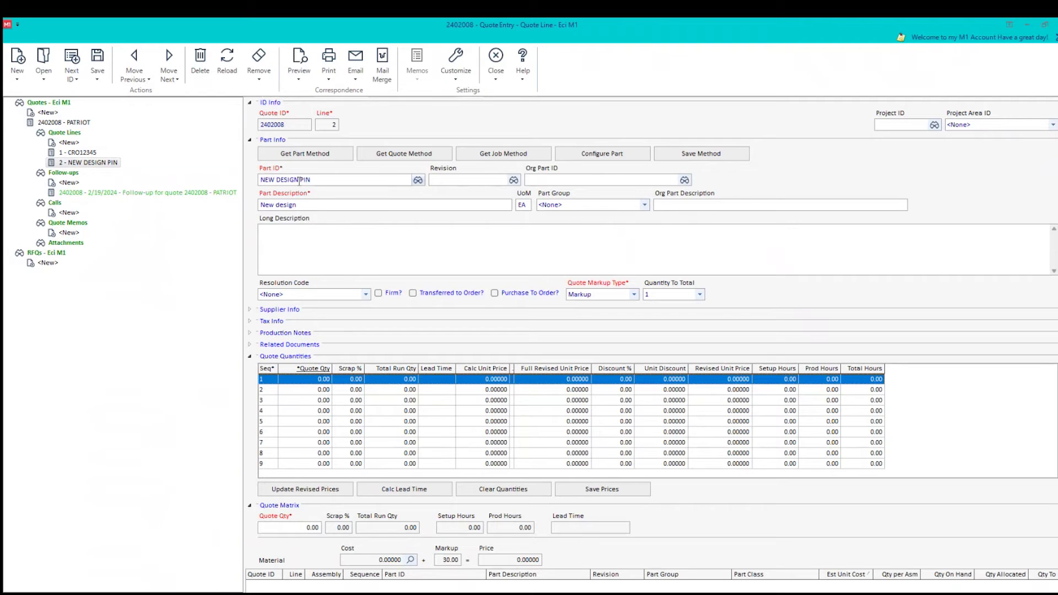
Enter quote quantities 10, 20 and 50 in the Quote Qty column
click(320, 379)
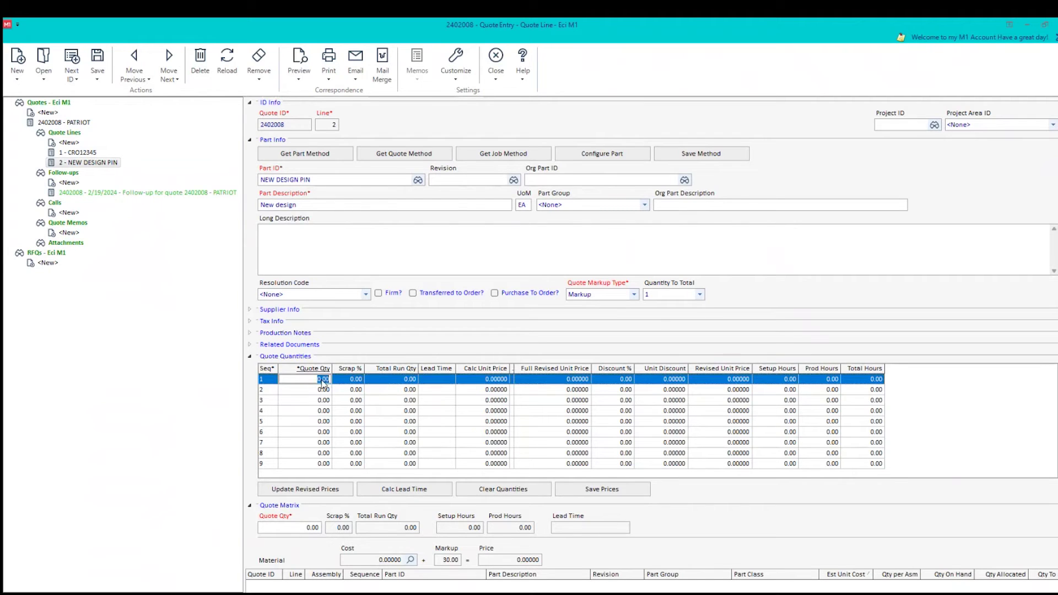
key(BackSpace)
click(323, 391)
text(20)
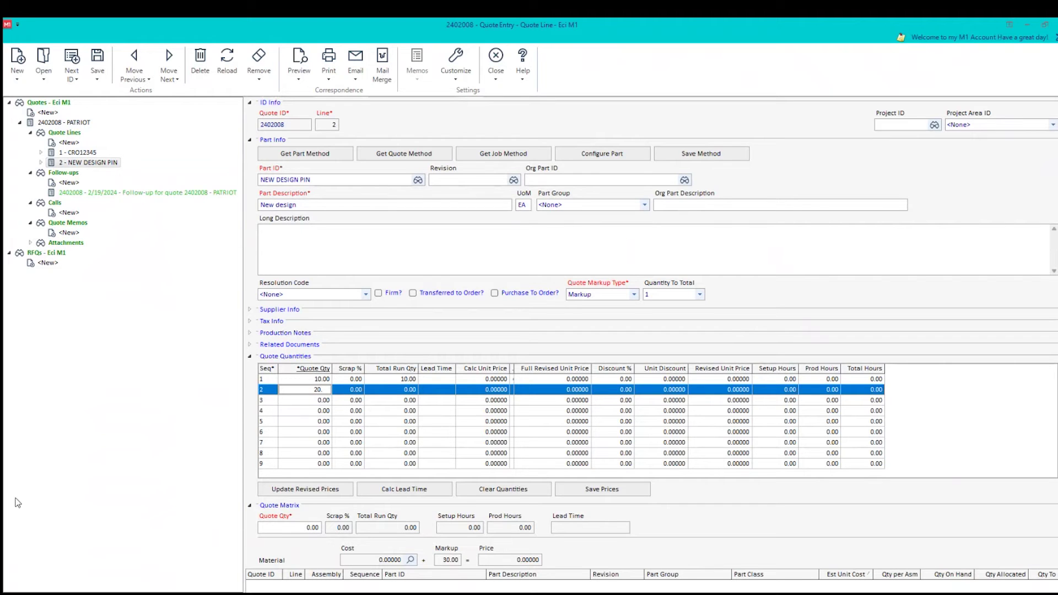
click(319, 401)
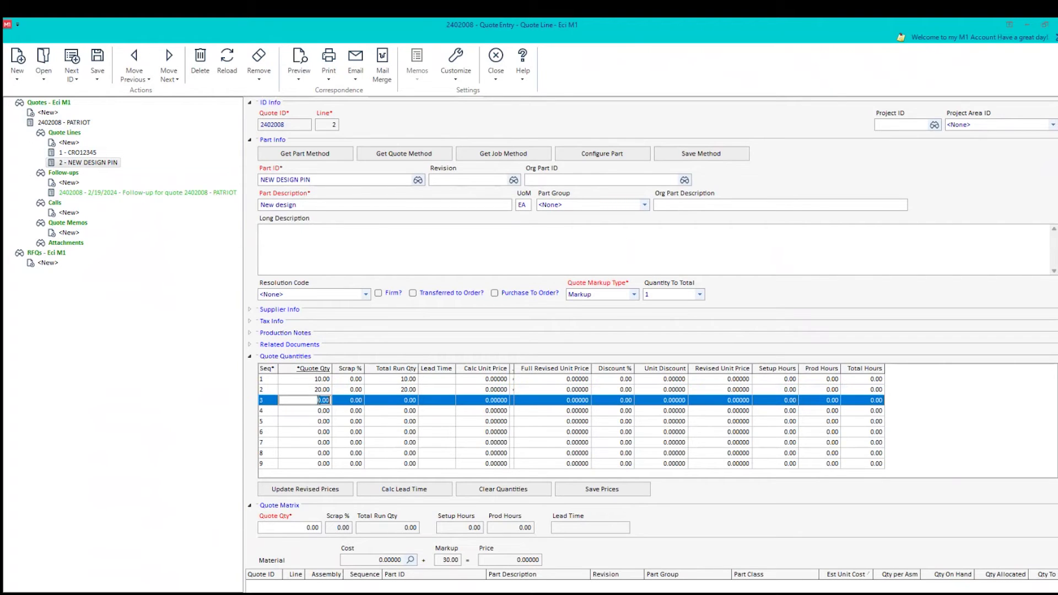
text(50)
key(Tab)
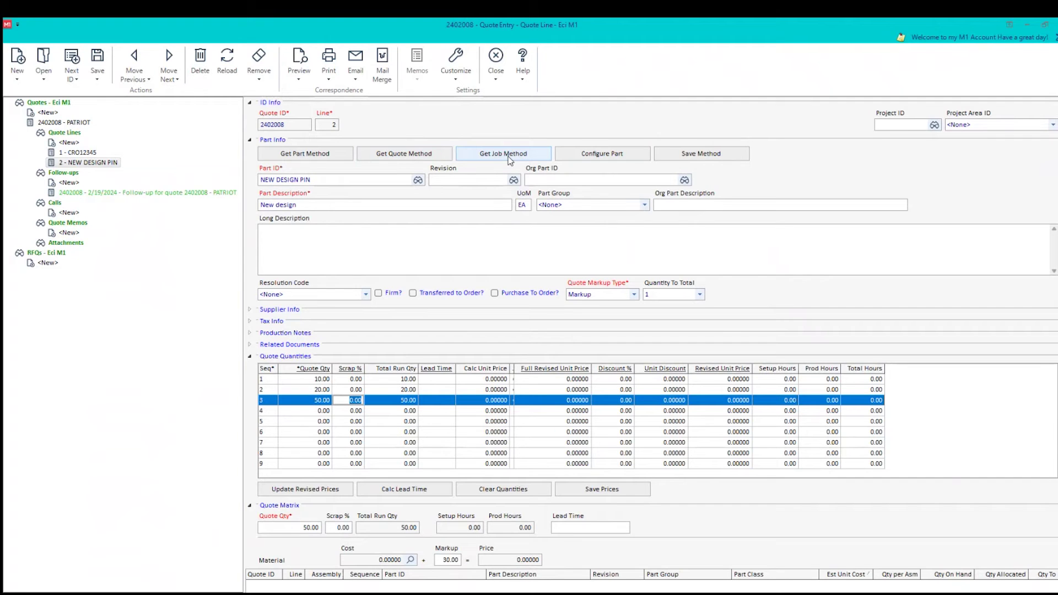
Import the PIVOT PIN TEMPLATE rev 0 method, overwriting the method and refreshing costs
click(320, 154)
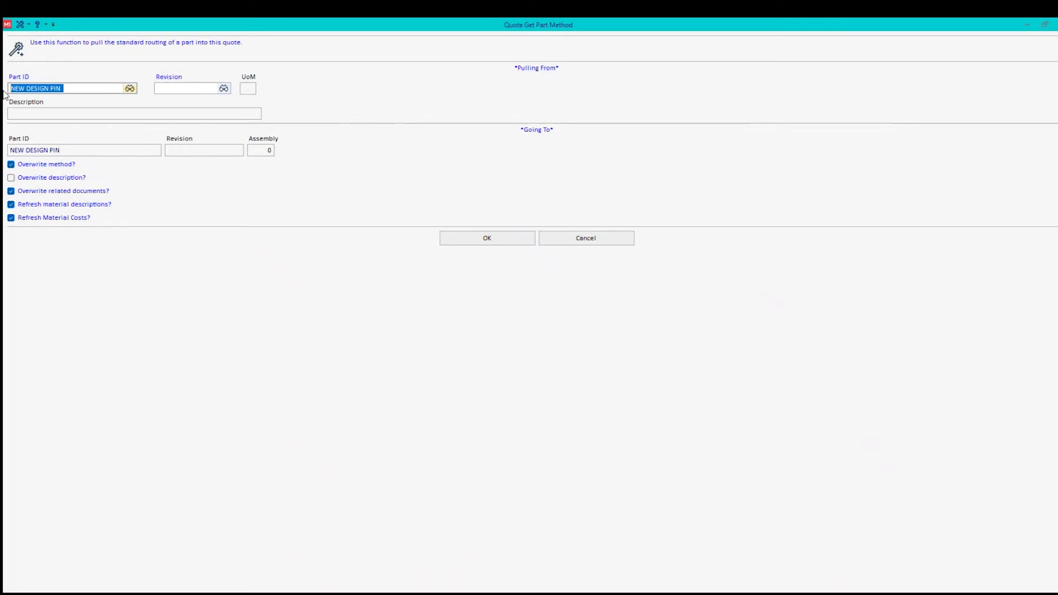
text(PIVOT)
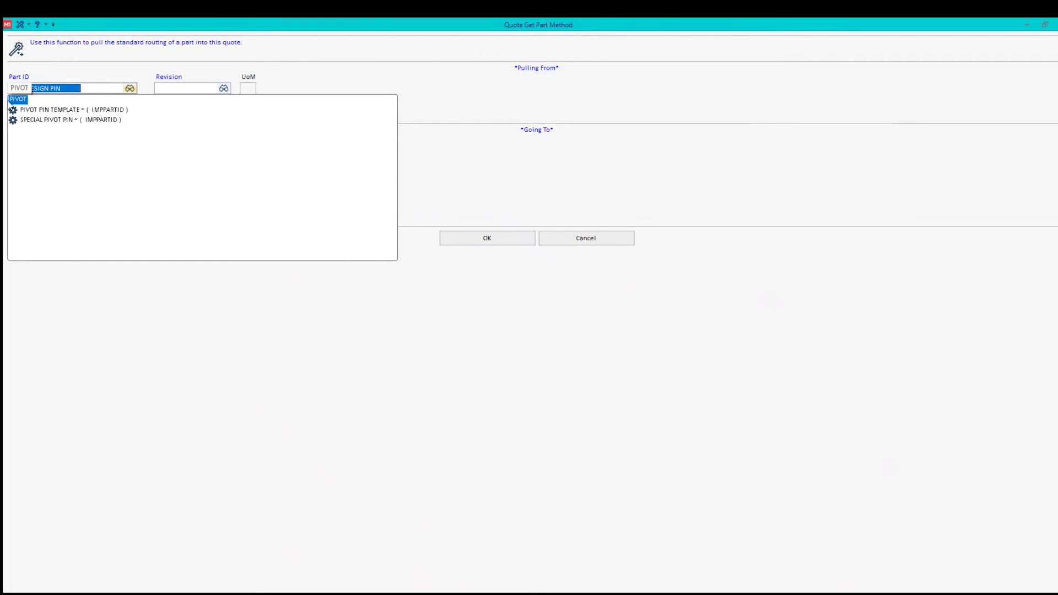
click(42, 109)
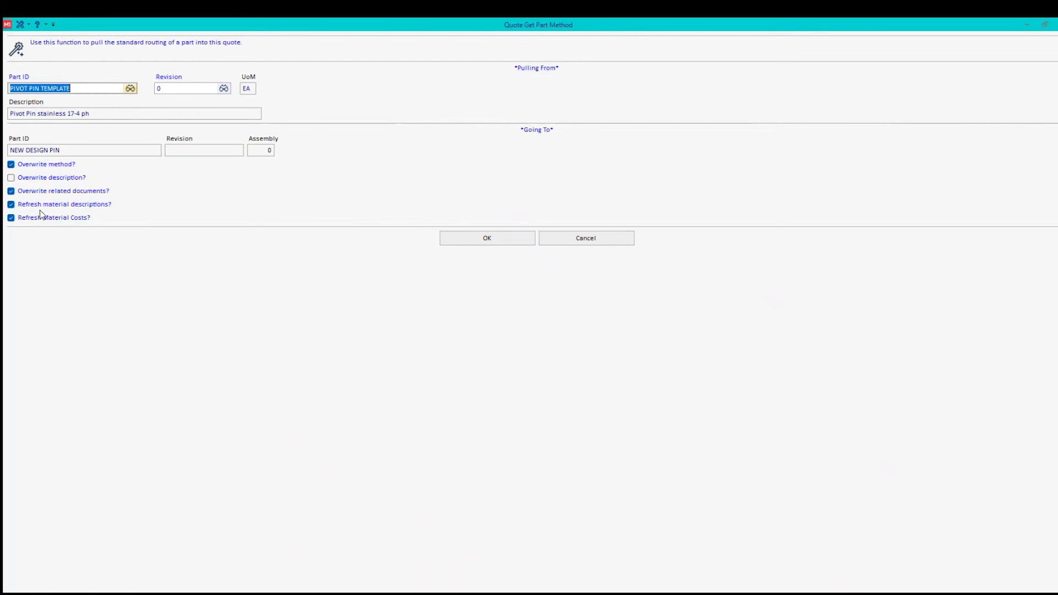
click(470, 238)
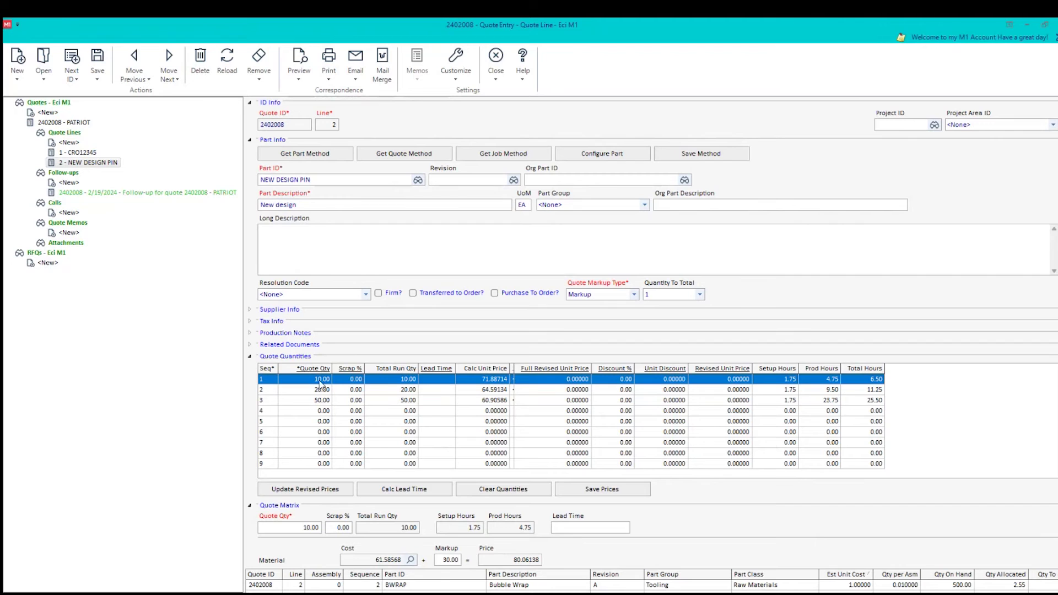
Expand 2 - NEW DESIGN PIN to list its six operations and three materials
click(42, 162)
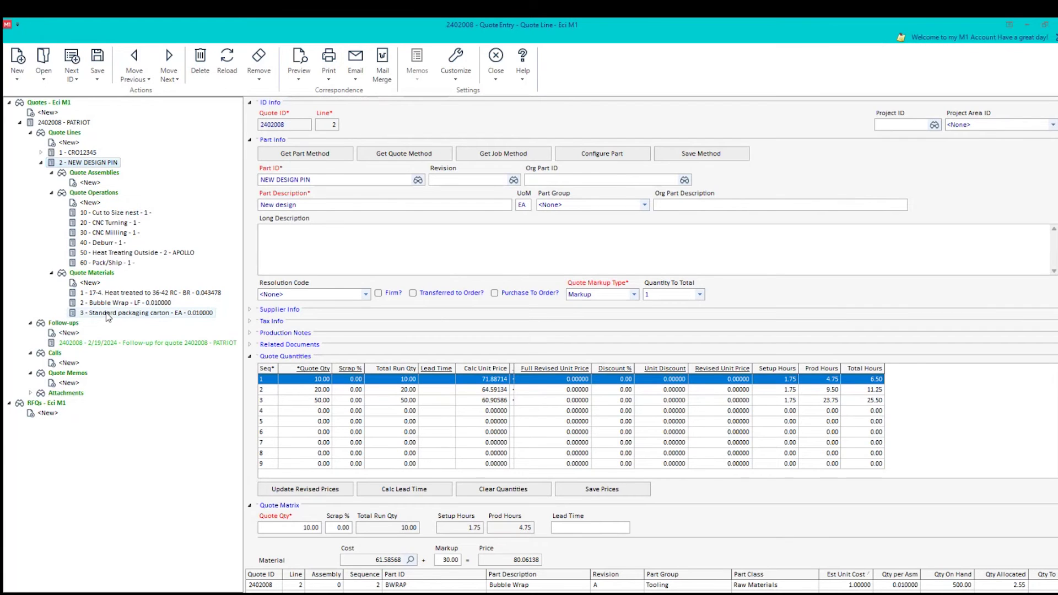
click(108, 215)
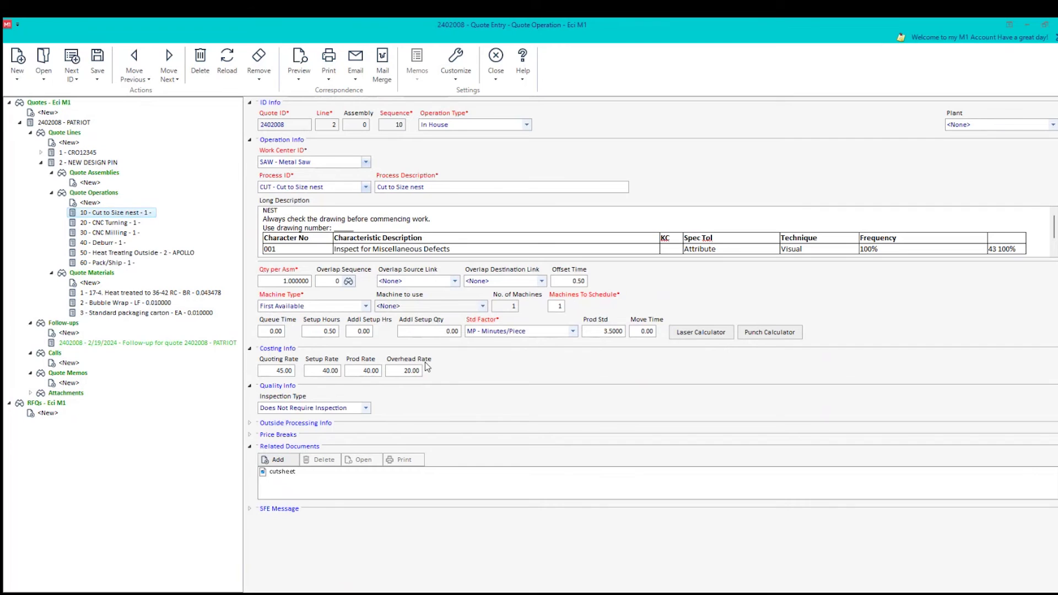
click(98, 164)
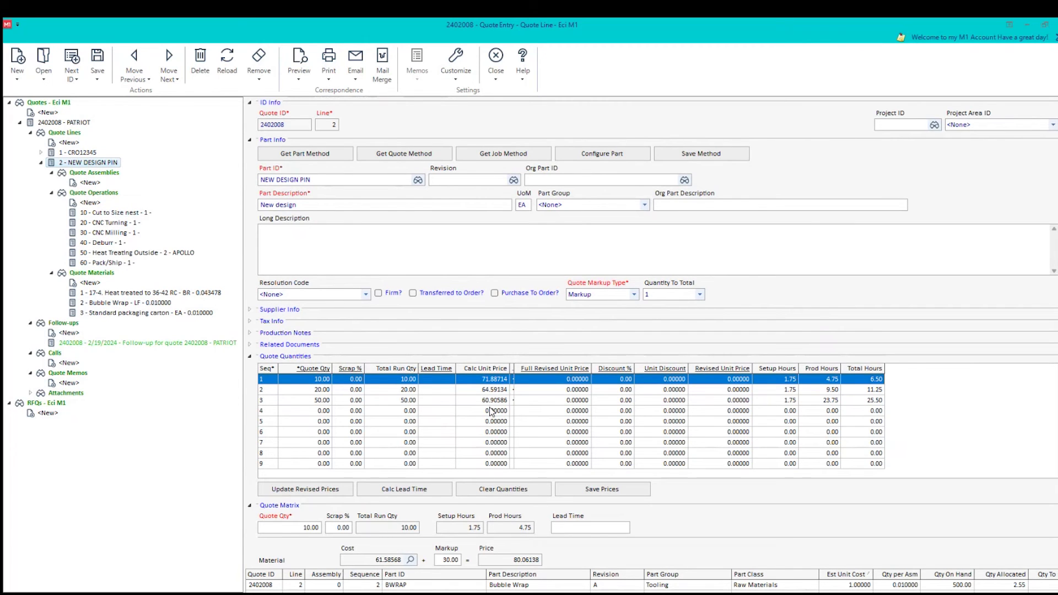
Check the line's materials, then copy calculated prices 71.88714, 64.59134, 60.90586 into revised prices
scroll(494, 414, down, 3)
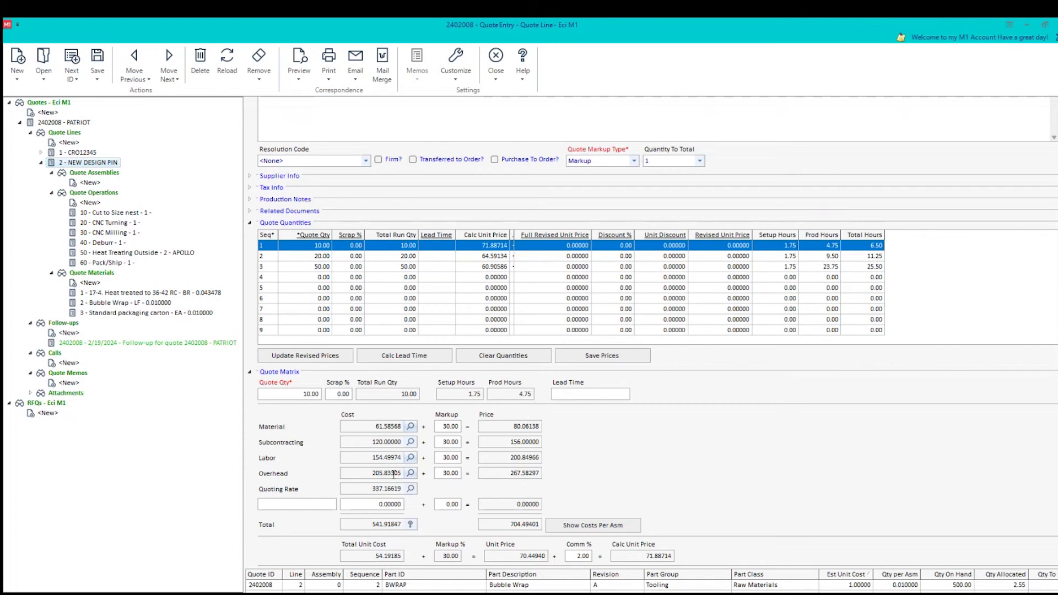
click(411, 427)
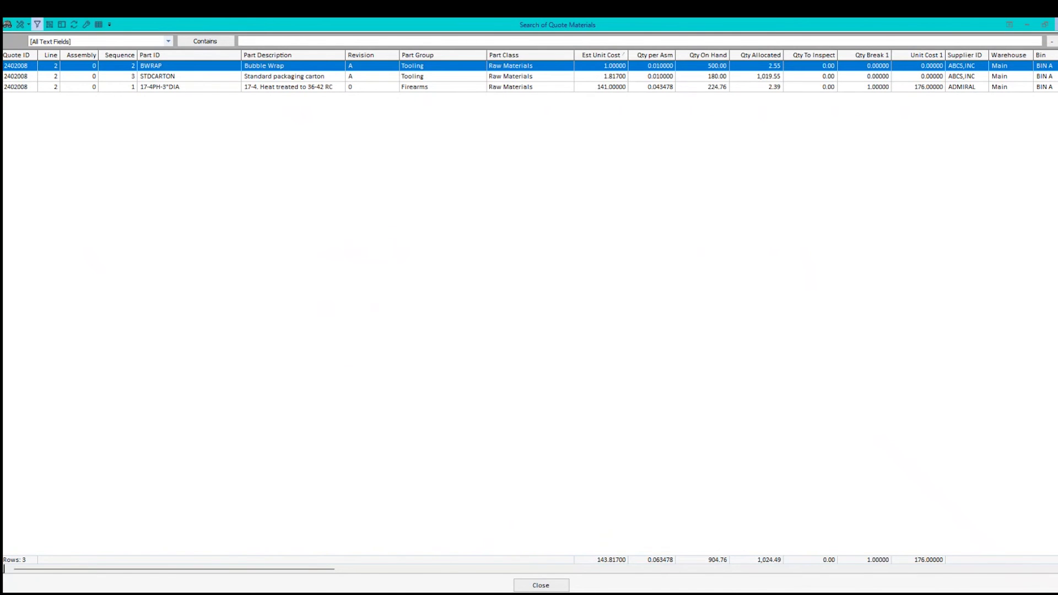
click(1056, 25)
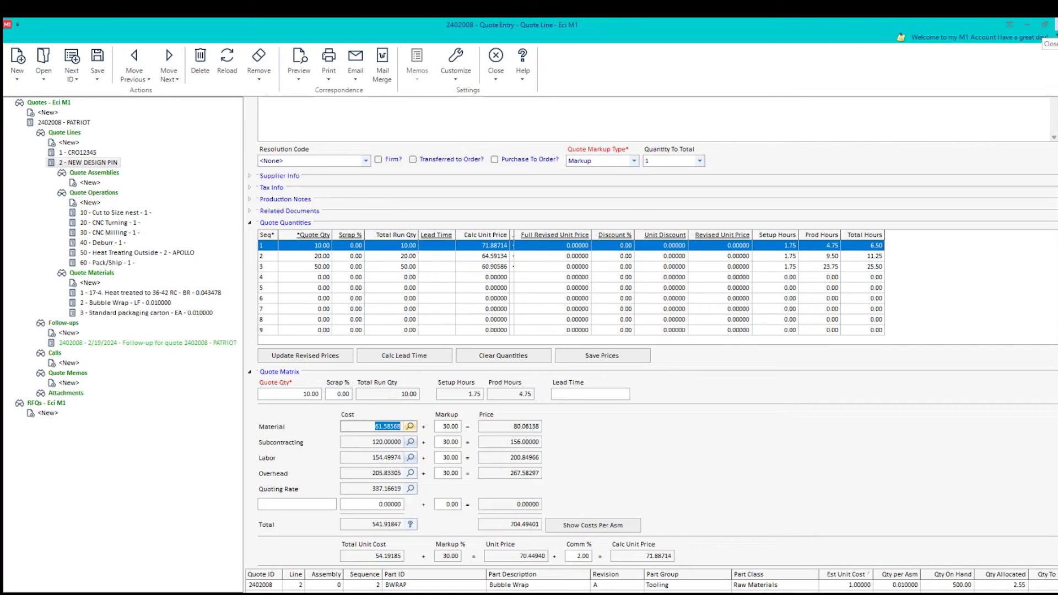
click(317, 360)
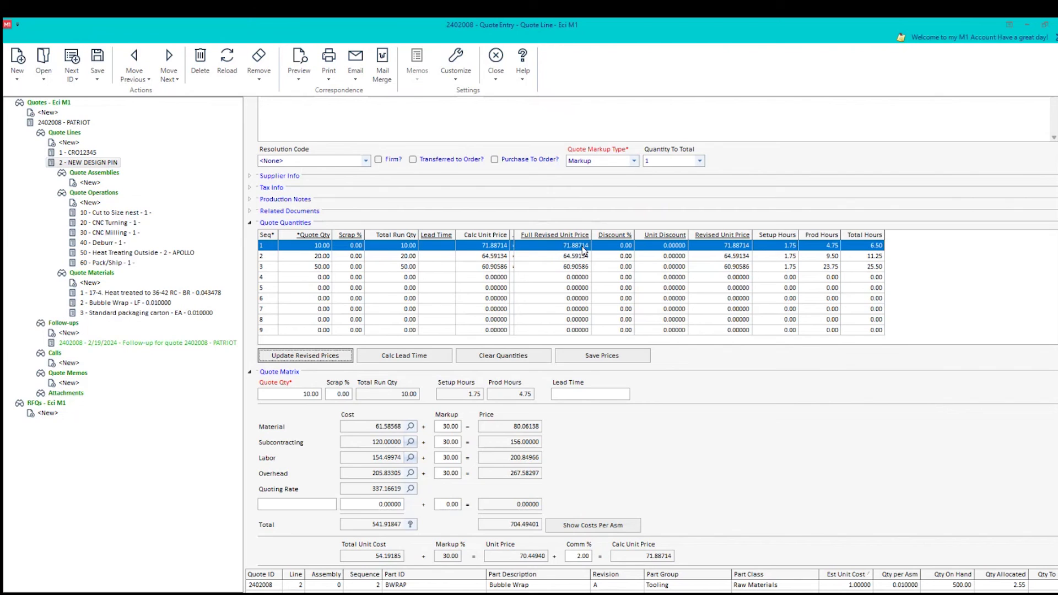
Calculate lead times of 5 days for quantity 10 and 6 days for 20 and 50
click(394, 359)
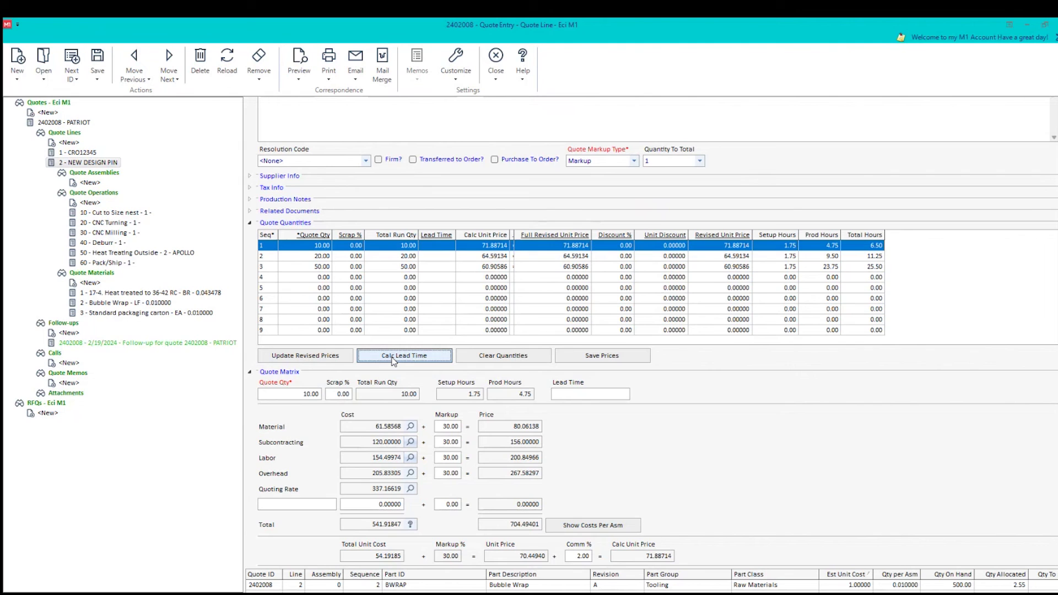
click(392, 357)
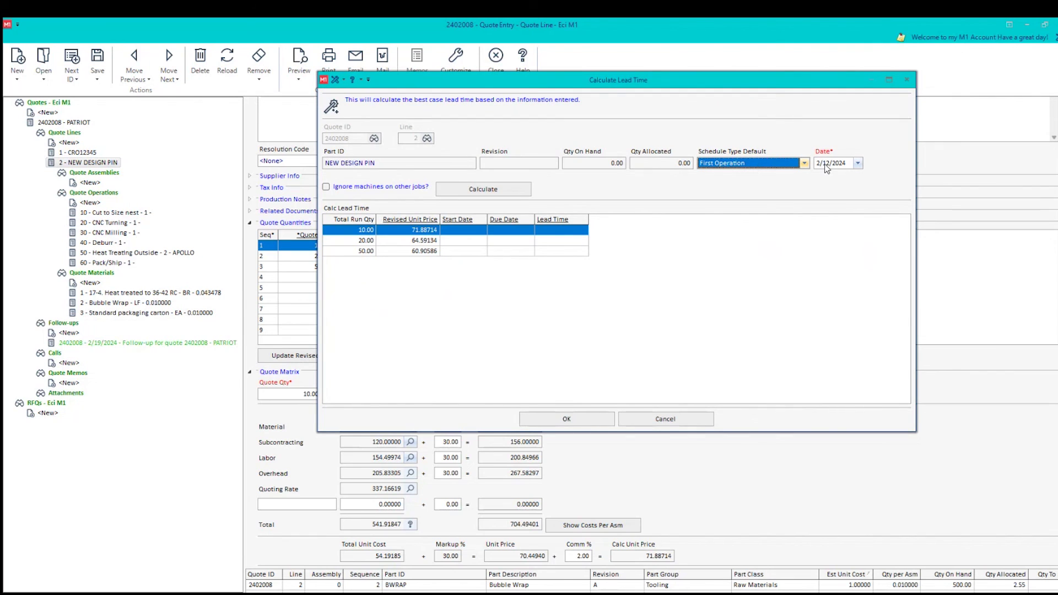
click(486, 191)
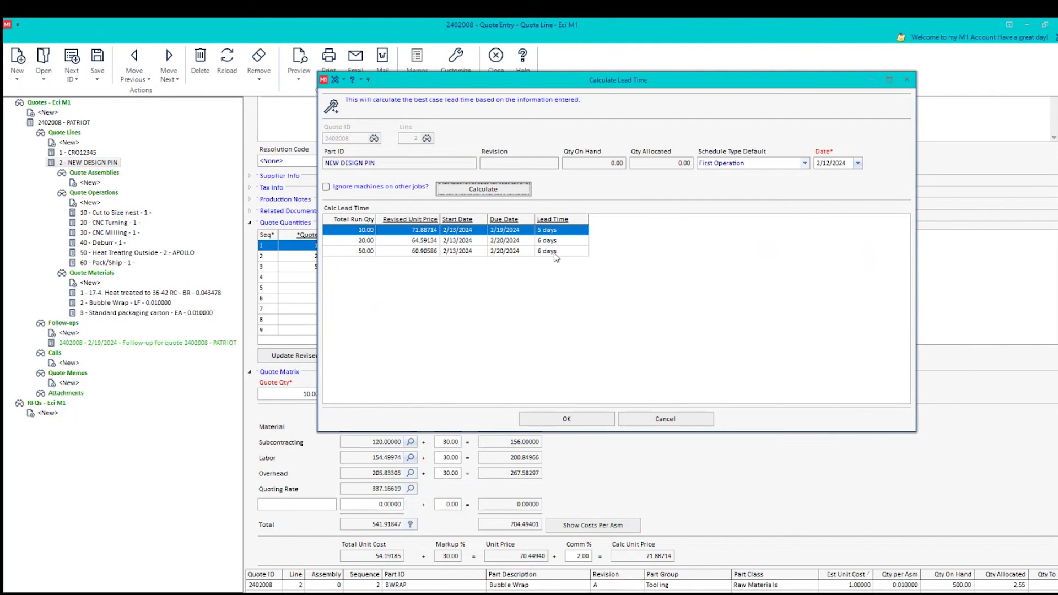
click(568, 419)
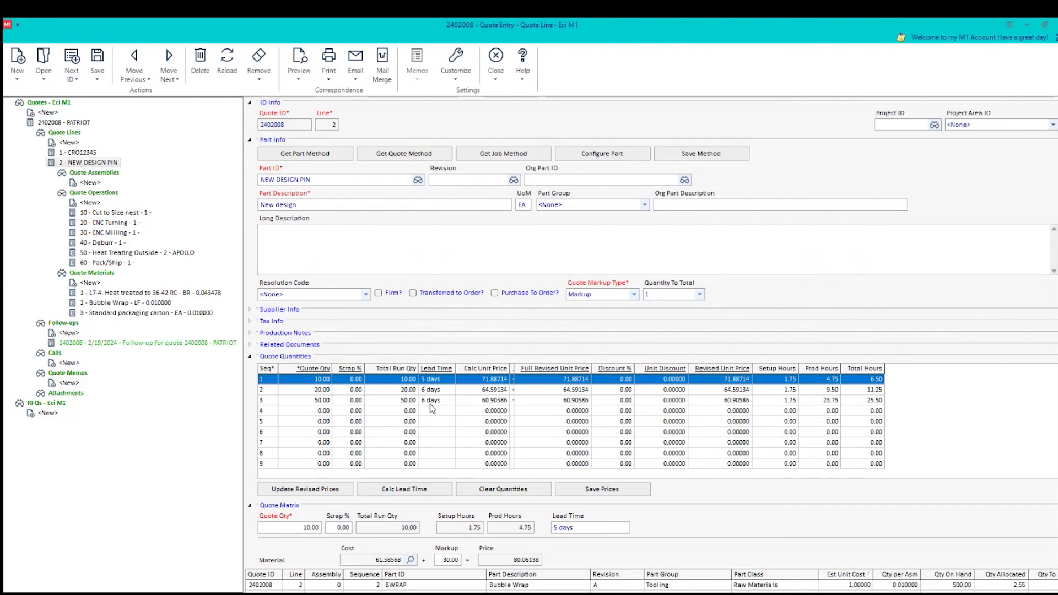
click(298, 81)
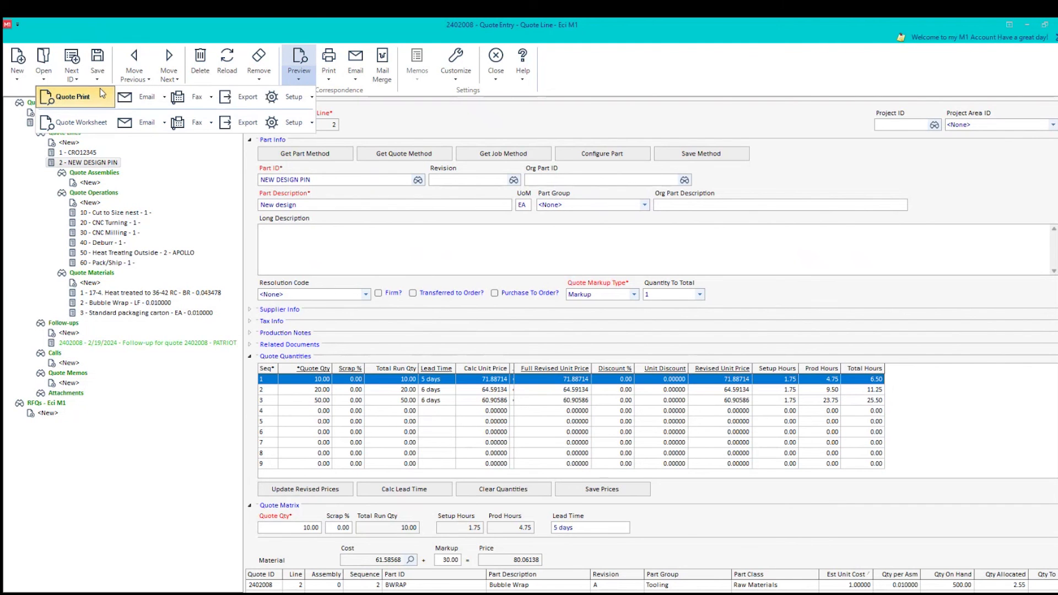
click(77, 96)
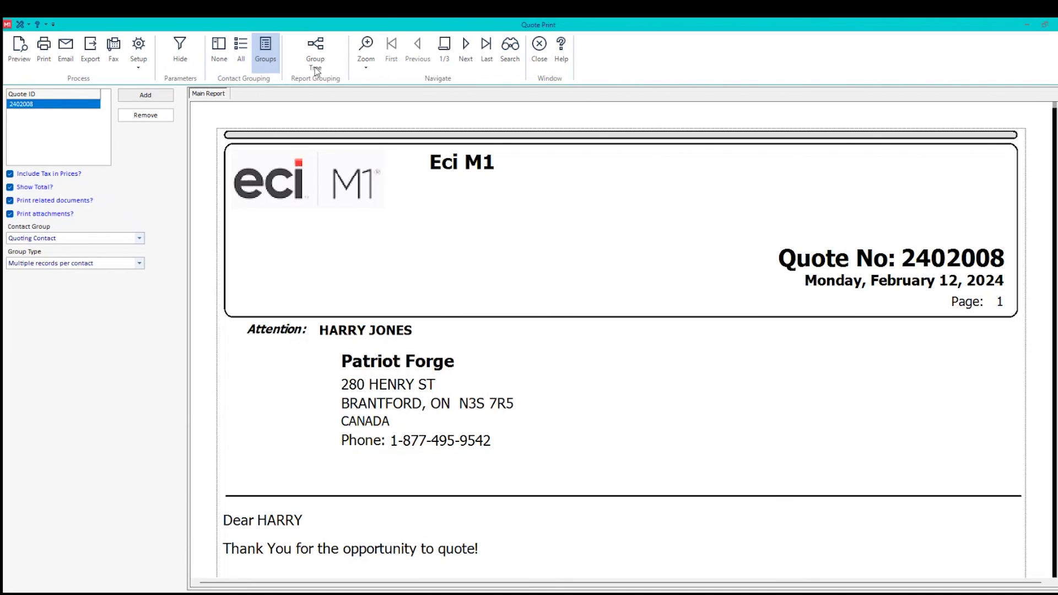
click(366, 52)
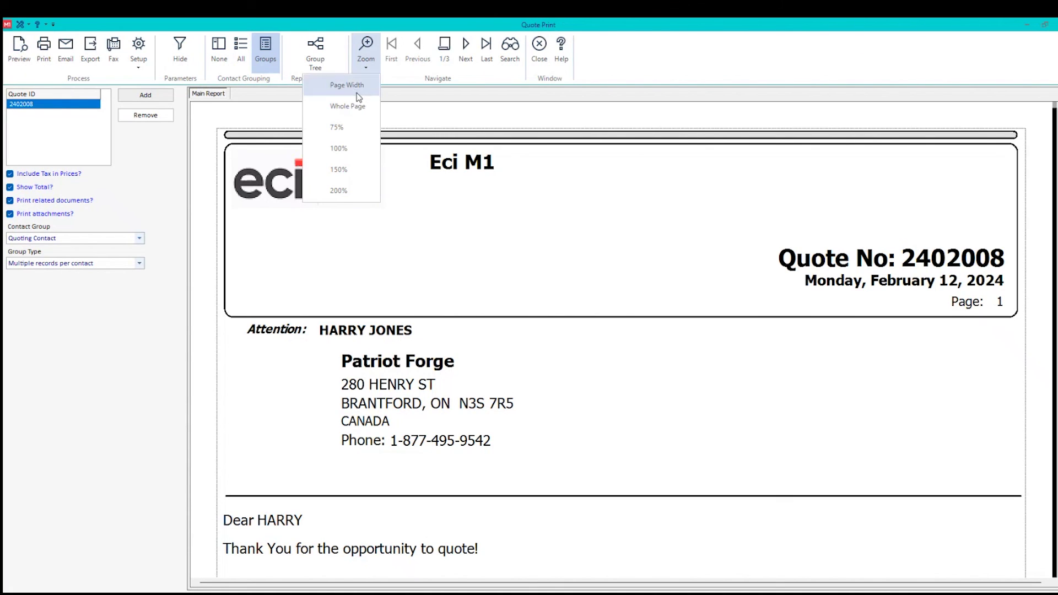
click(355, 107)
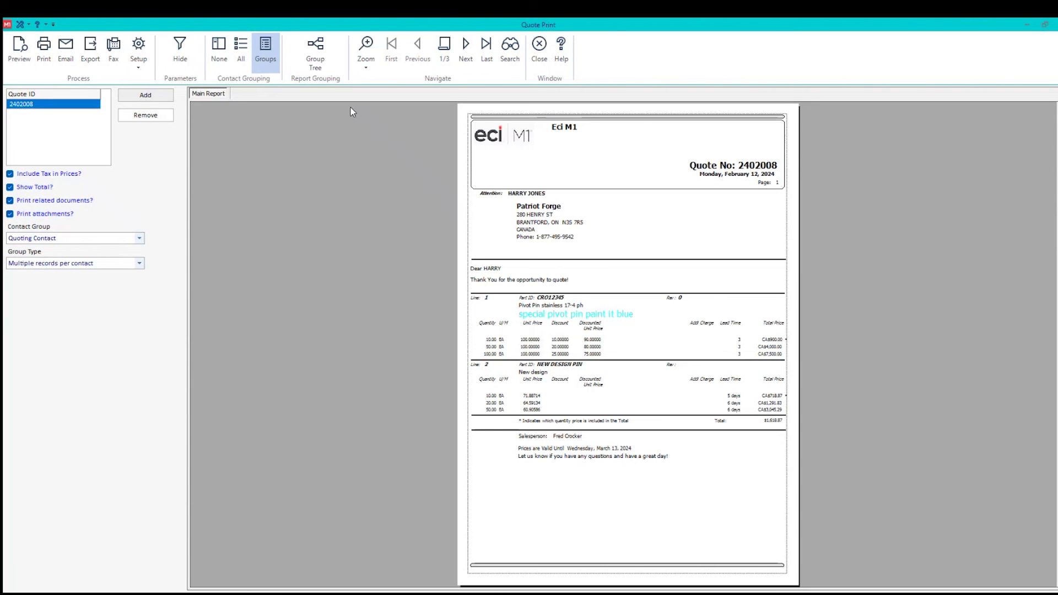
click(466, 49)
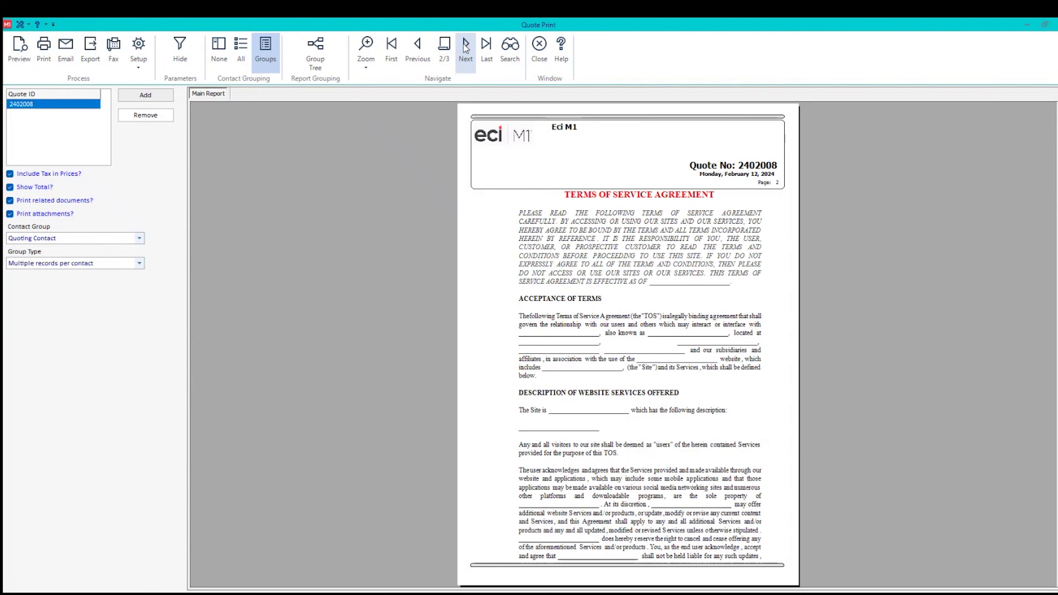
click(419, 47)
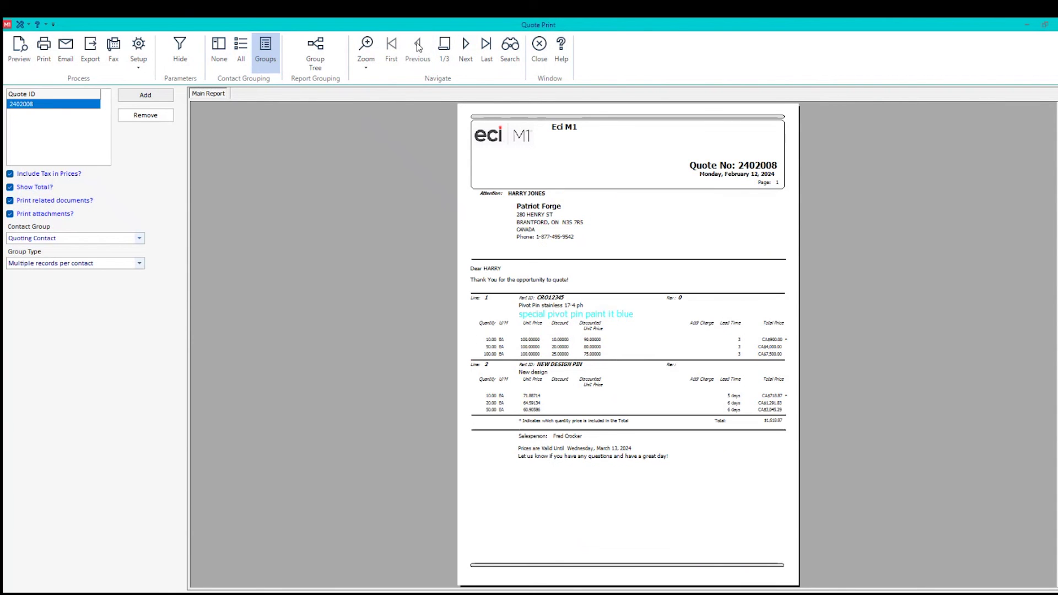
click(538, 46)
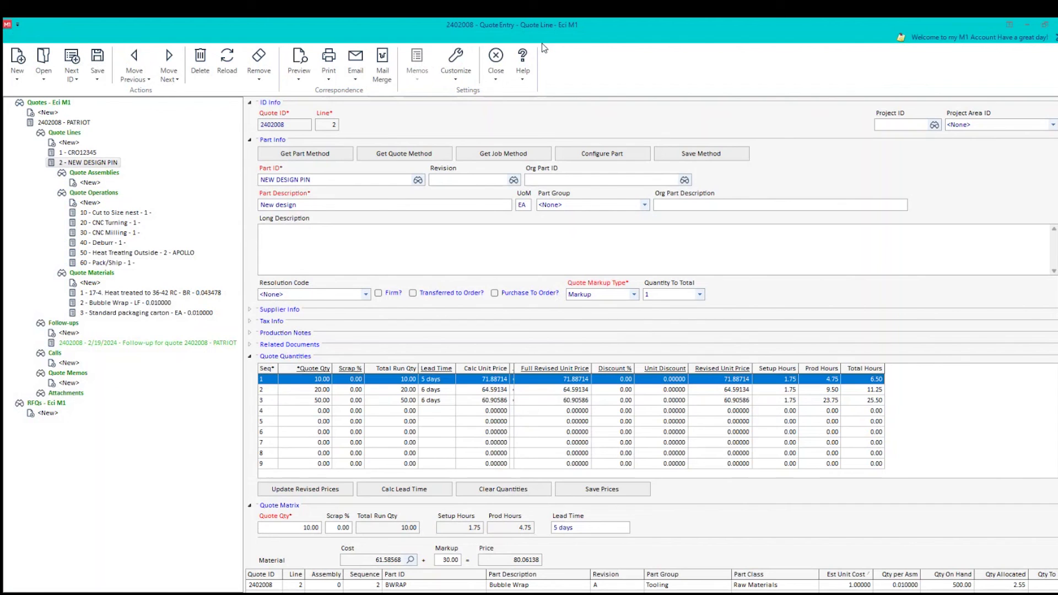
Show the Open Quote ID With options for quote 2402008, including creating a sales order
right_click(295, 126)
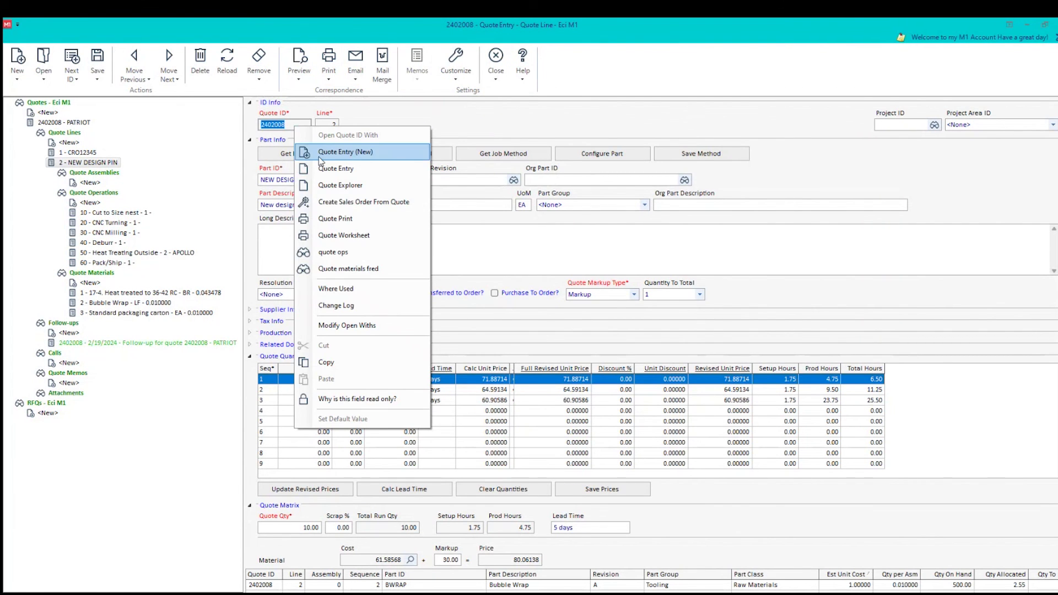